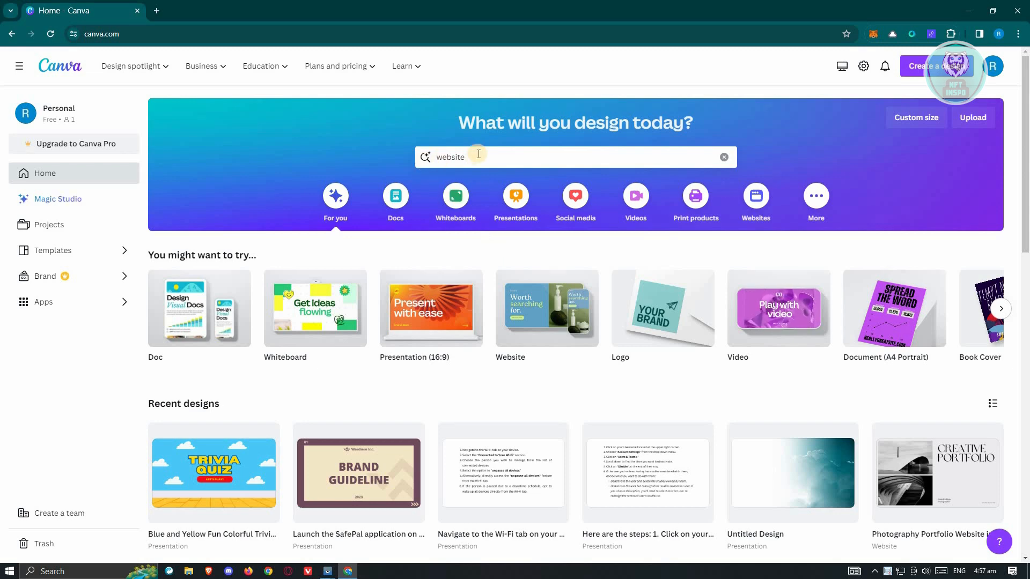
# - Search the template library for "website"
pyautogui.click(498, 157)
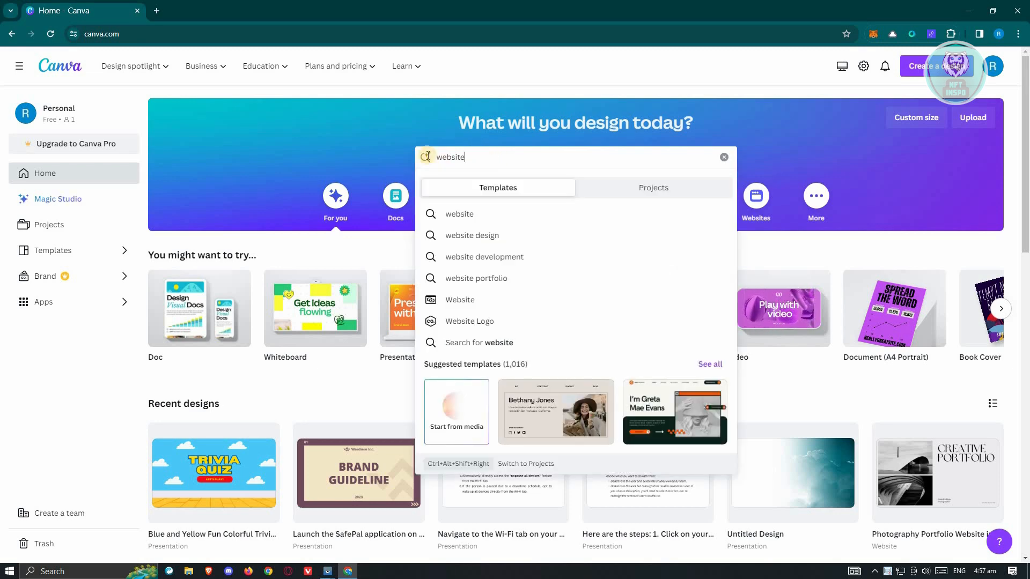
pyautogui.click(467, 215)
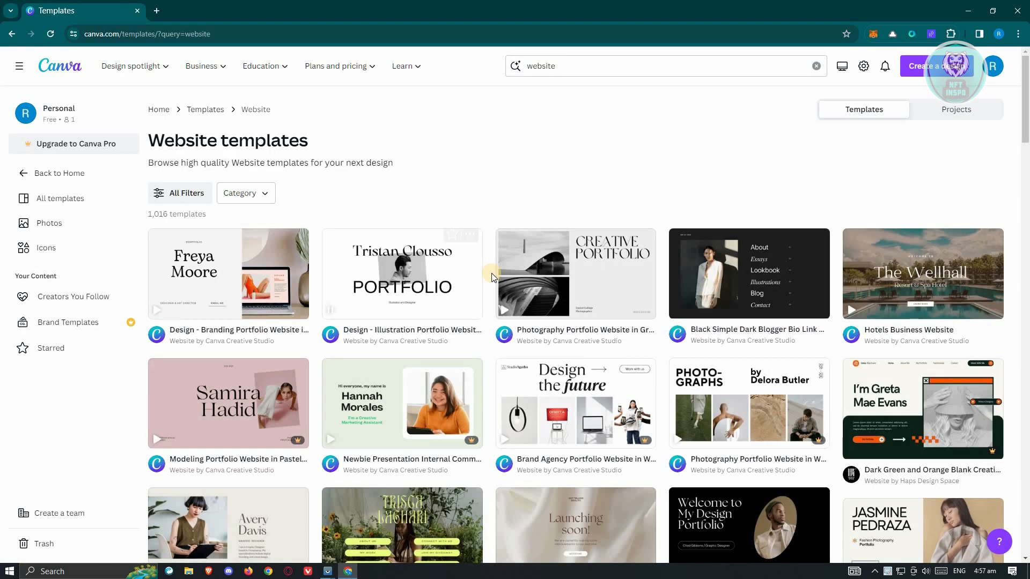
# - Browse the website templates and open the Light Beige Sleek and Simple Blogger Personal Website template for customising
pyautogui.scroll(-6, 549, 181)
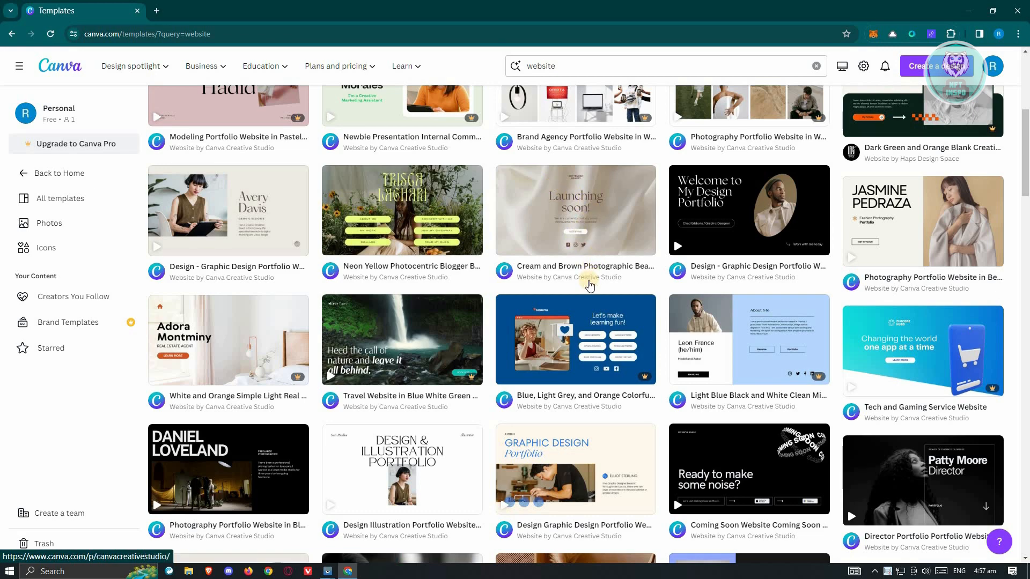
pyautogui.scroll(-6, 592, 275)
pyautogui.scroll(-4, 591, 285)
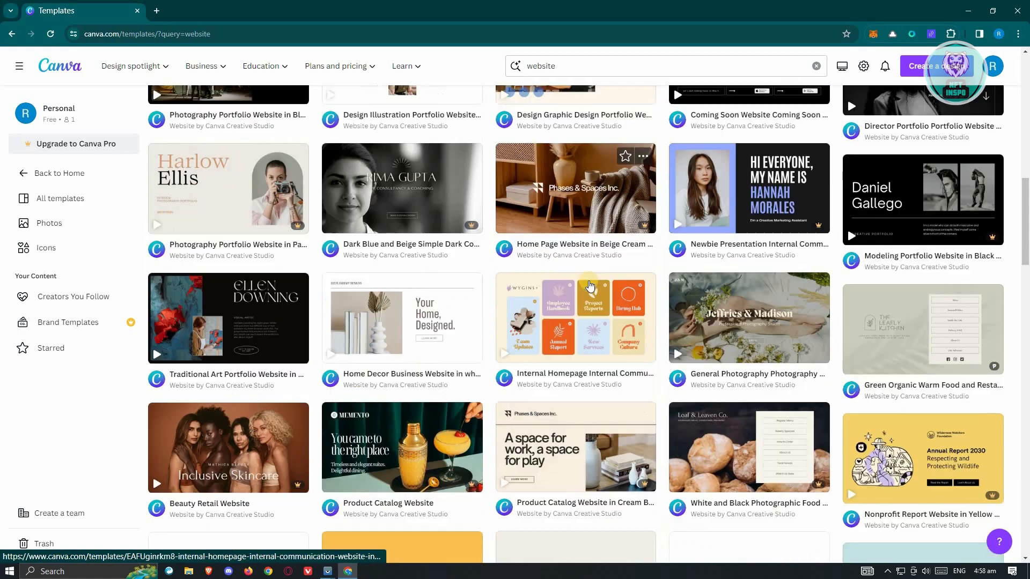
pyautogui.scroll(7, 400, 430)
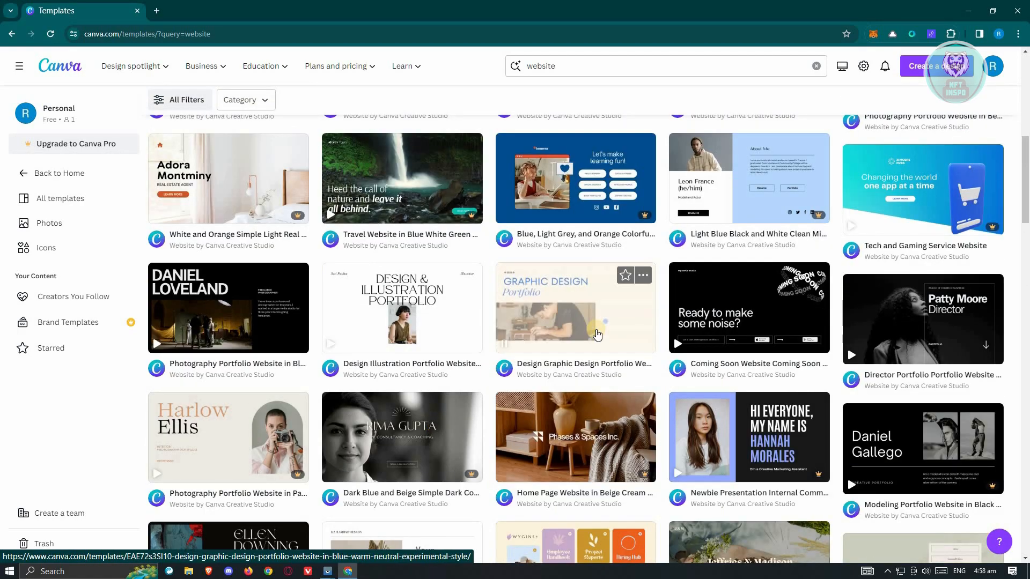
pyautogui.scroll(3, 597, 334)
pyautogui.scroll(5, 597, 334)
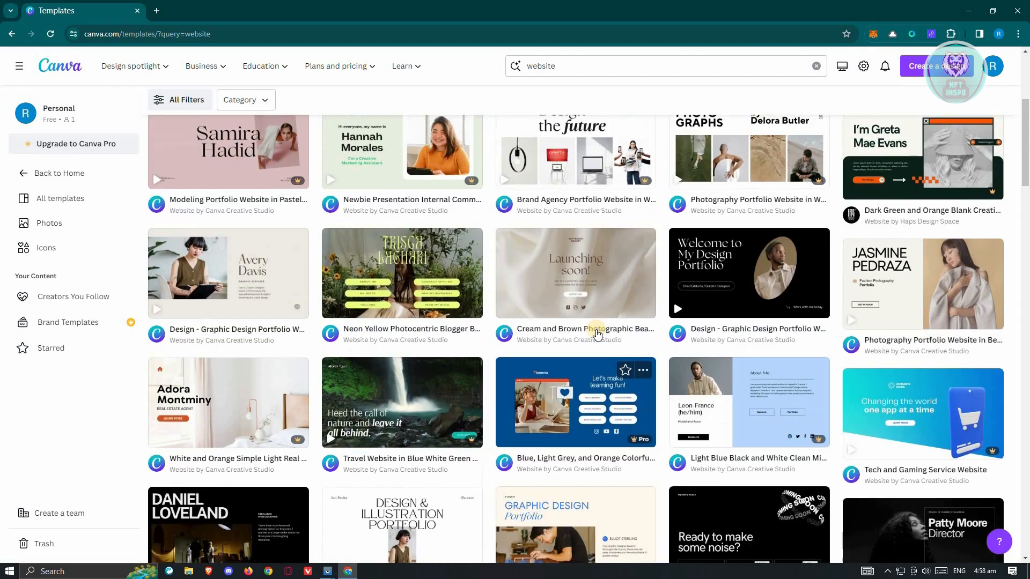
pyautogui.scroll(1, 597, 335)
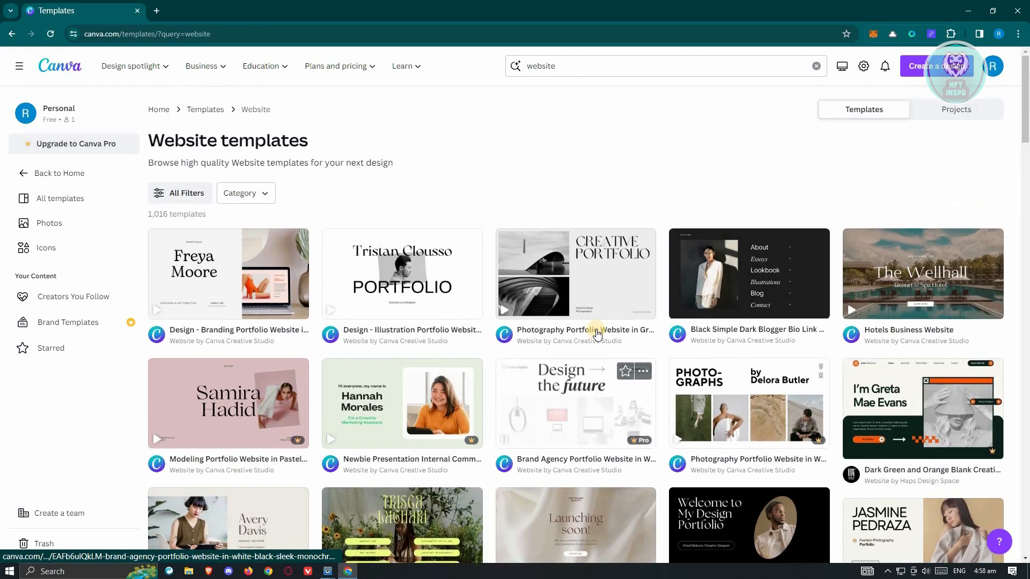
pyautogui.scroll(-12, 597, 335)
pyautogui.scroll(-11, 597, 334)
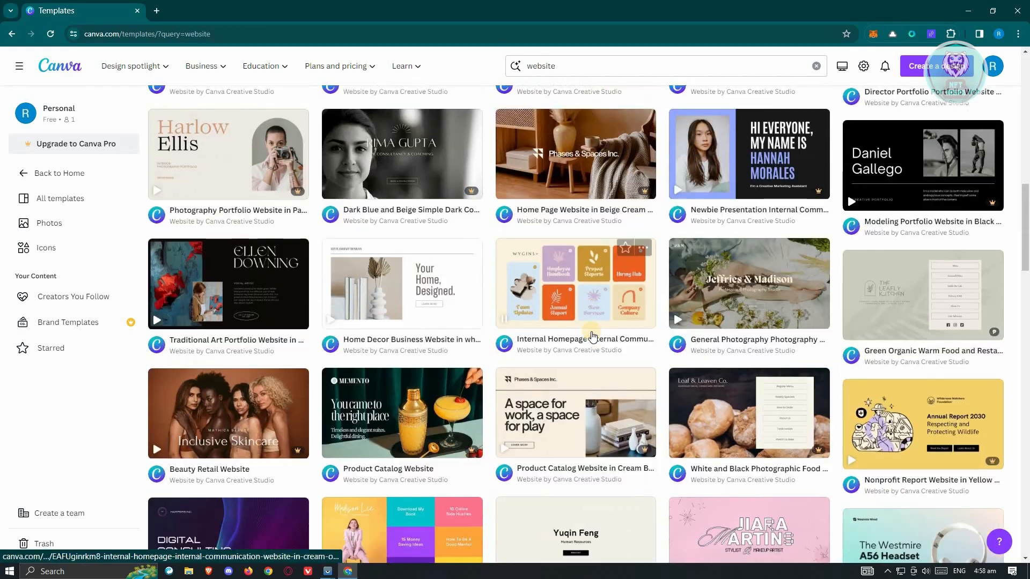
pyautogui.scroll(-10, 593, 337)
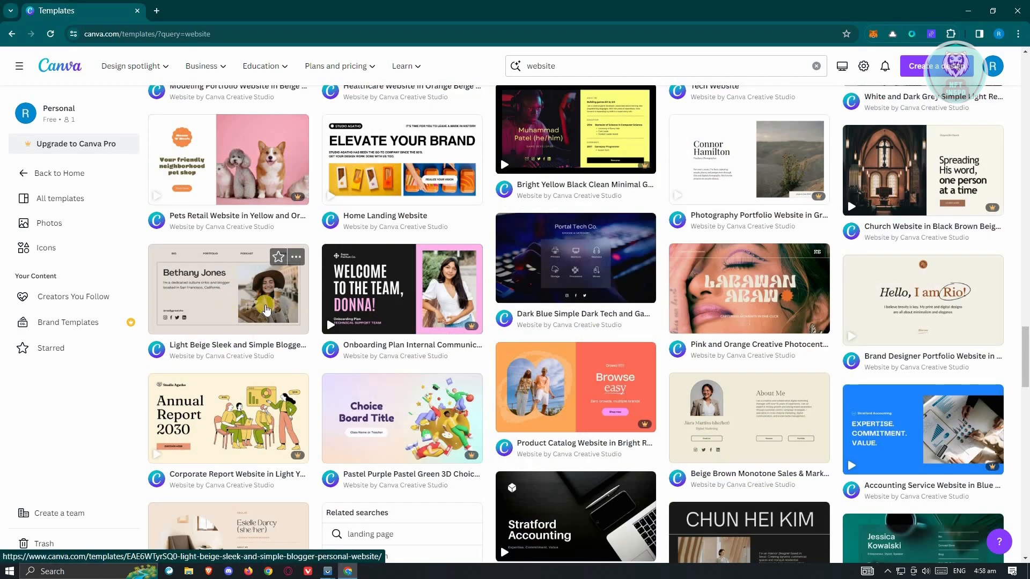
pyautogui.click(265, 304)
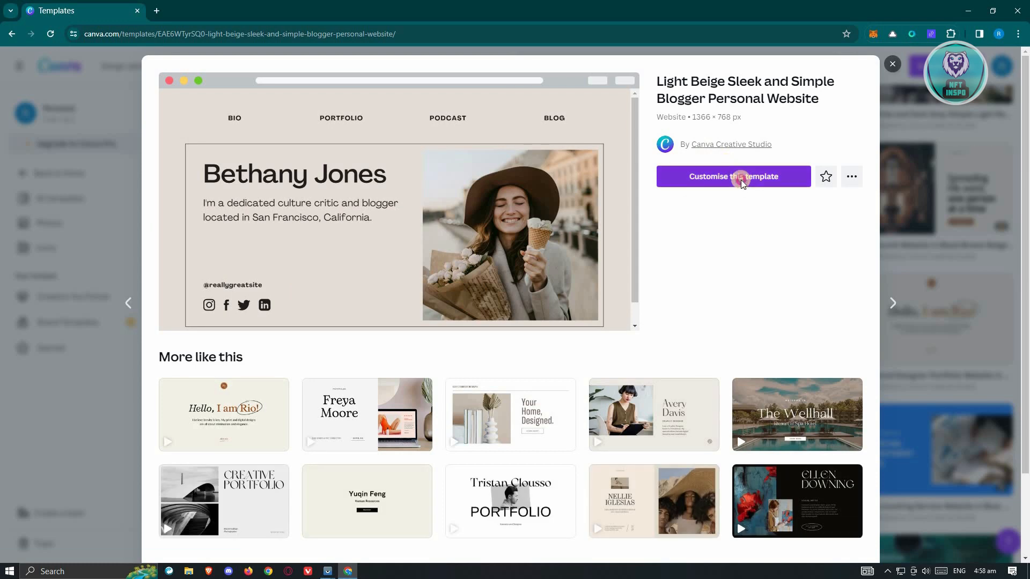
pyautogui.click(741, 179)
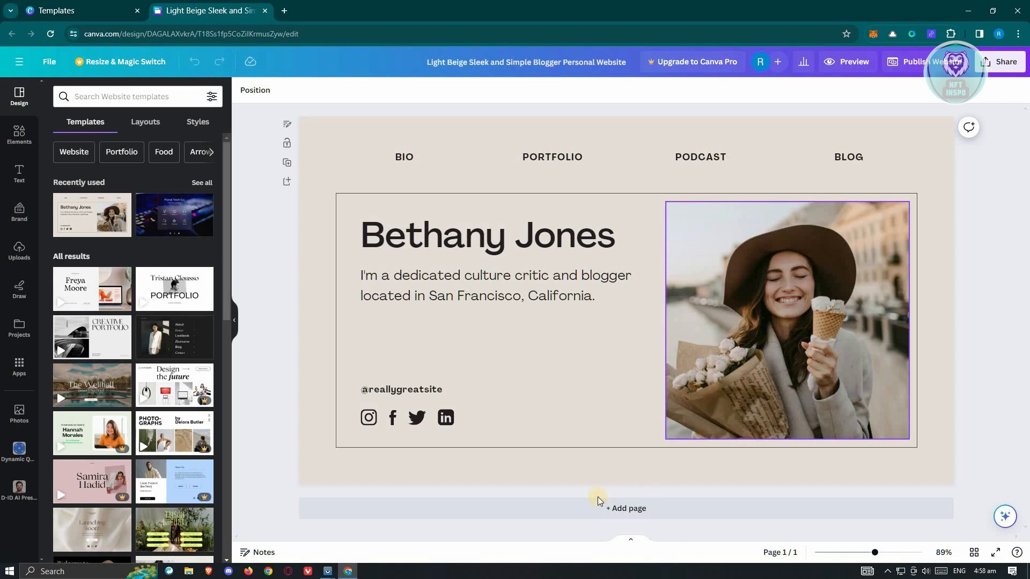
# - Add a second page below the landing page
pyautogui.click(644, 512)
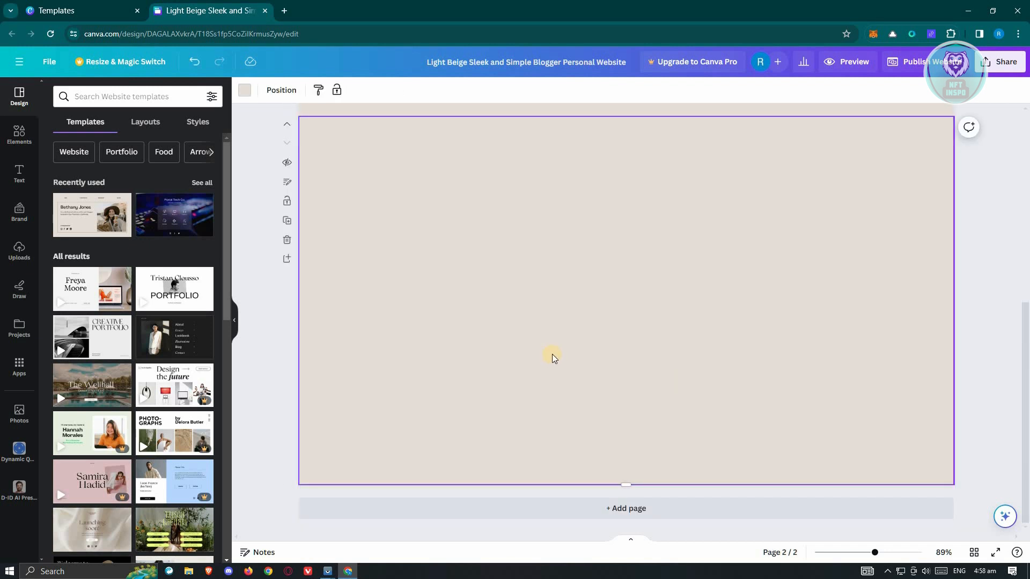
pyautogui.scroll(7, 529, 395)
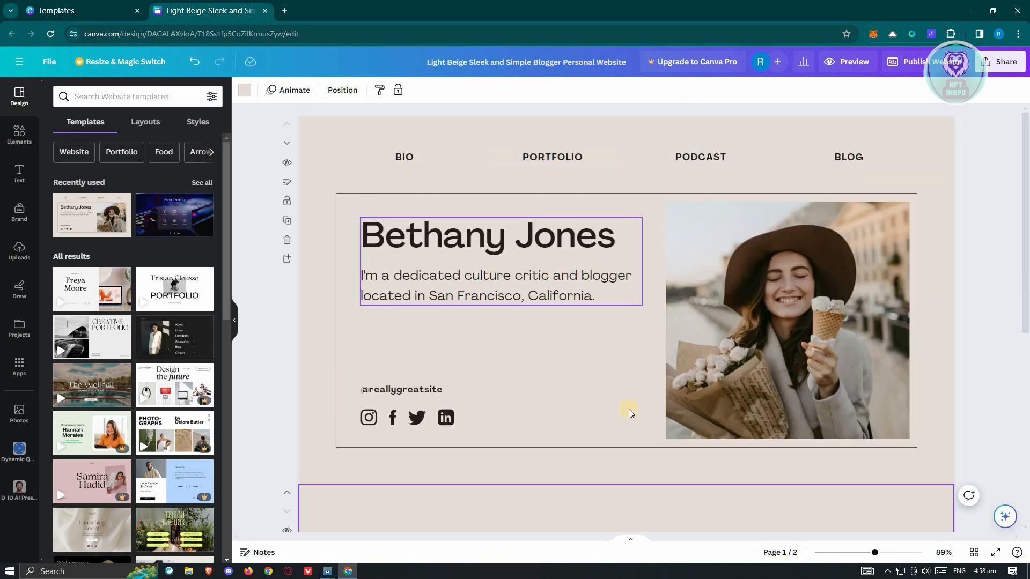
pyautogui.scroll(-5, 627, 411)
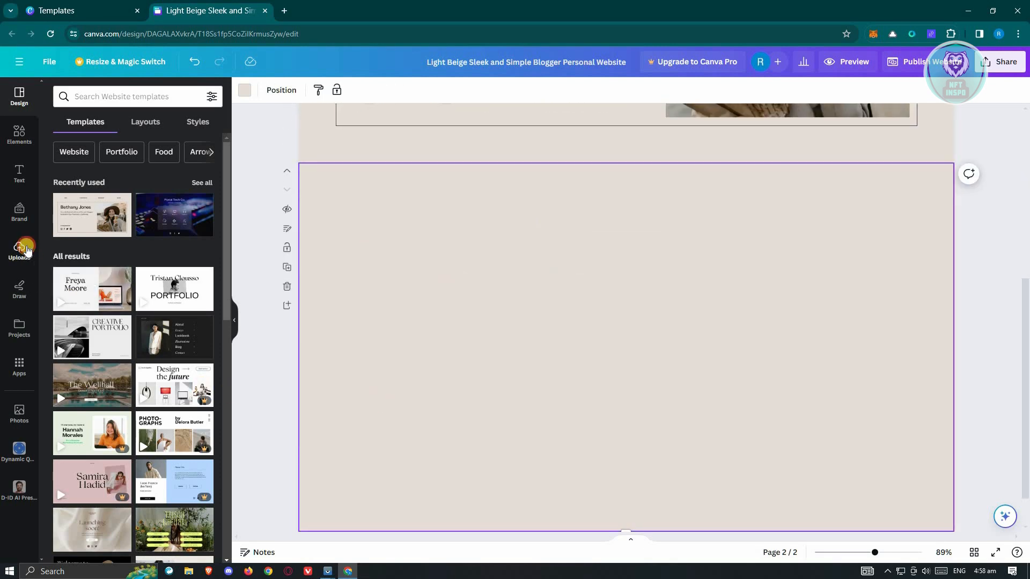
# - Place two uploaded black-and-white photos side by side on page 2, the curly-haired pair first and the standing couple beside it
pyautogui.click(27, 251)
pyautogui.scroll(-3, 191, 412)
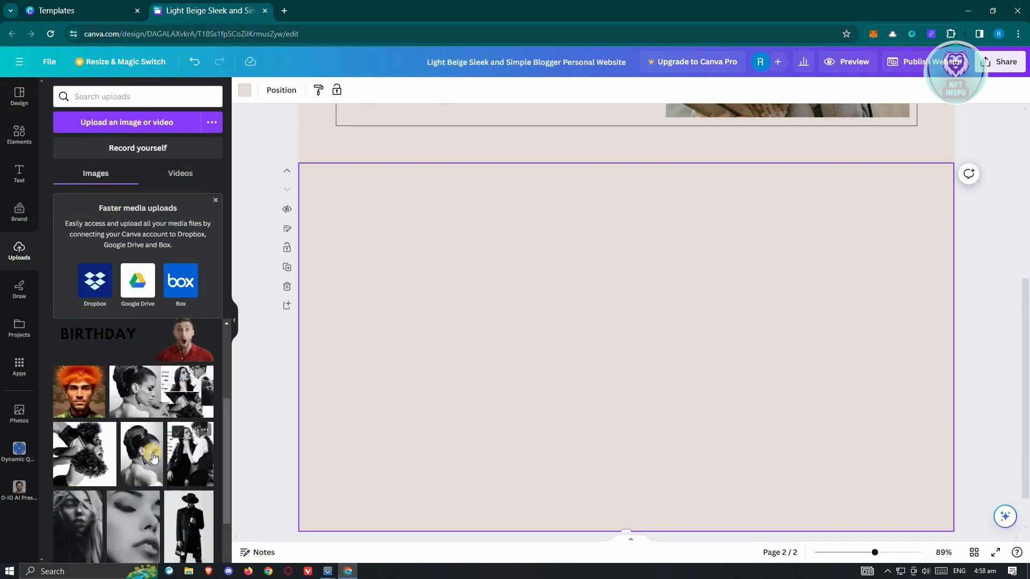
pyautogui.moveTo(91, 456); pyautogui.dragTo(345, 132)
pyautogui.moveTo(668, 318); pyautogui.dragTo(696, 224)
pyautogui.moveTo(437, 281); pyautogui.dragTo(479, 279)
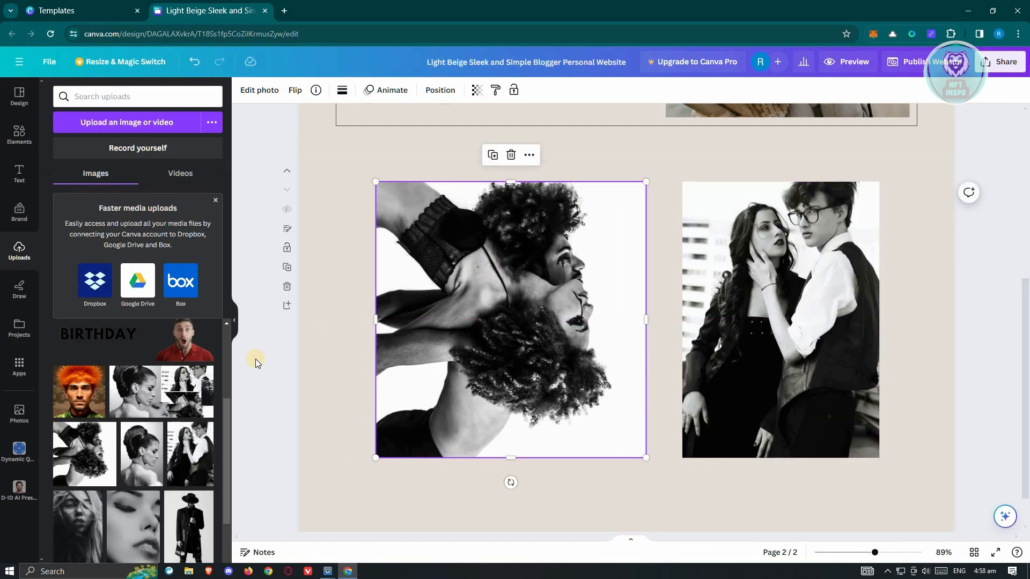
pyautogui.click(255, 359)
# - Link the PORTFOLIO heading on the landing page to page 2 of the document
pyautogui.scroll(1, 652, 289)
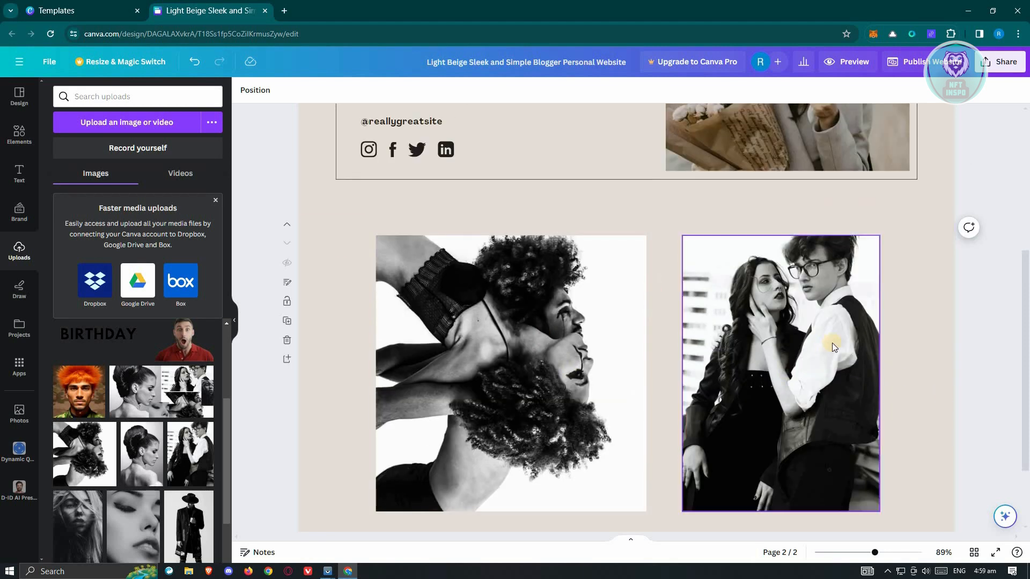
pyautogui.scroll(5, 965, 363)
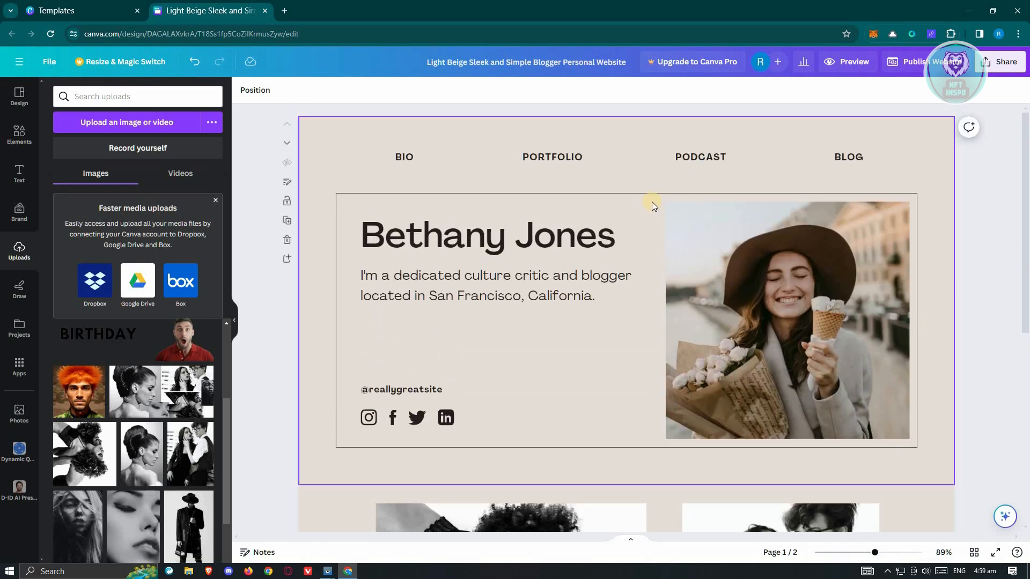
pyautogui.click(558, 157)
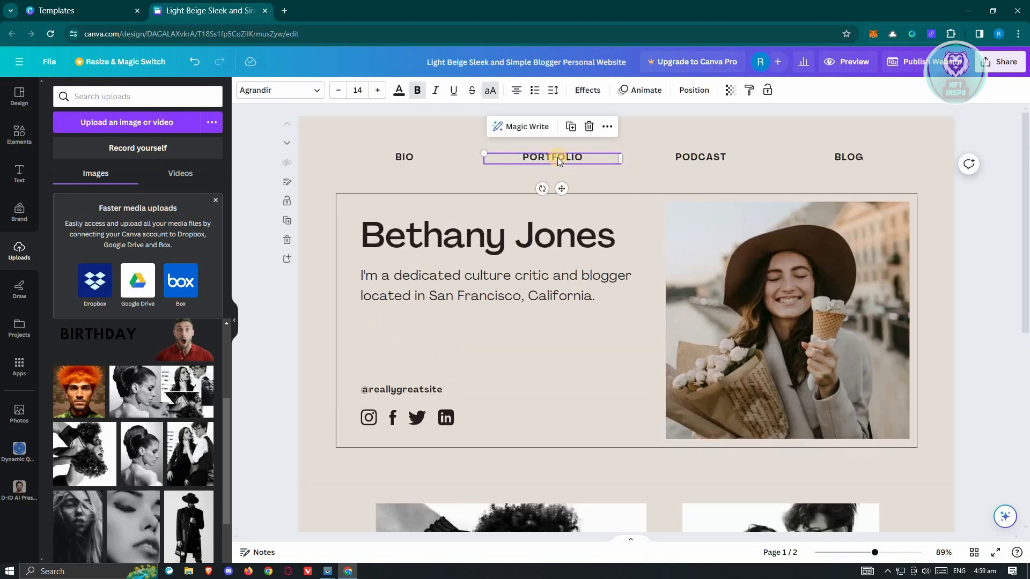
pyautogui.rightClick(557, 157)
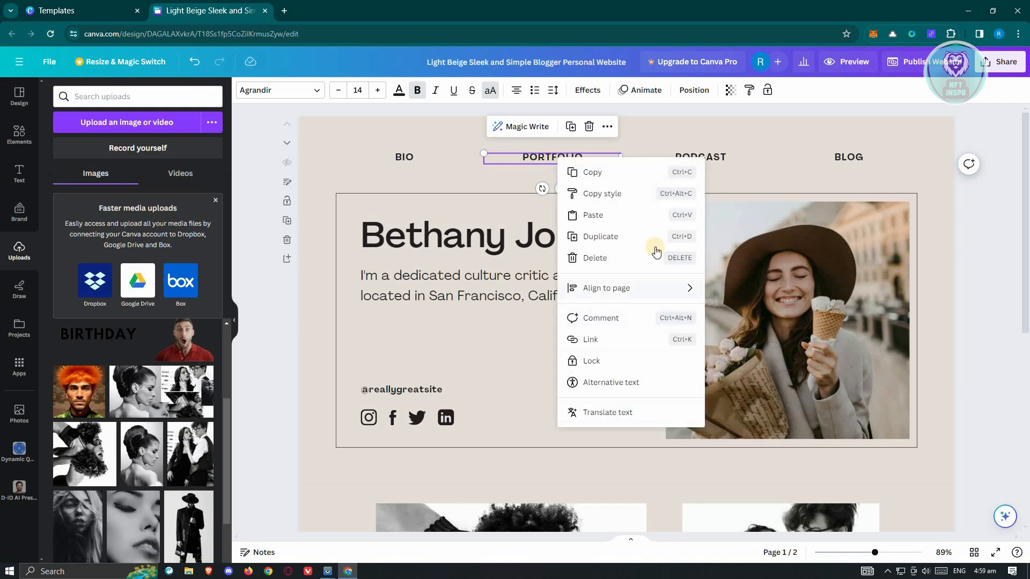
pyautogui.click(613, 339)
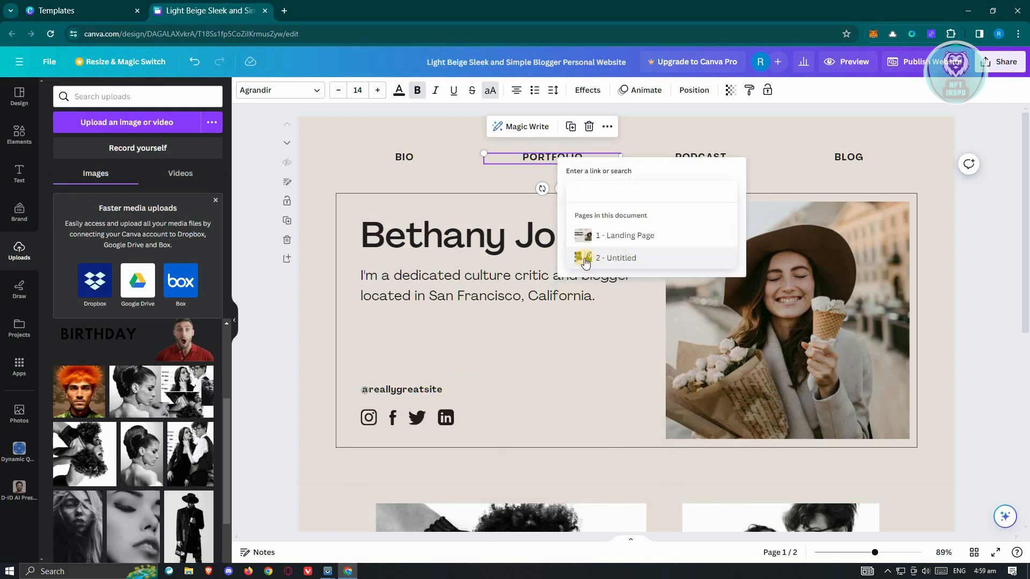
pyautogui.click(621, 265)
pyautogui.click(700, 241)
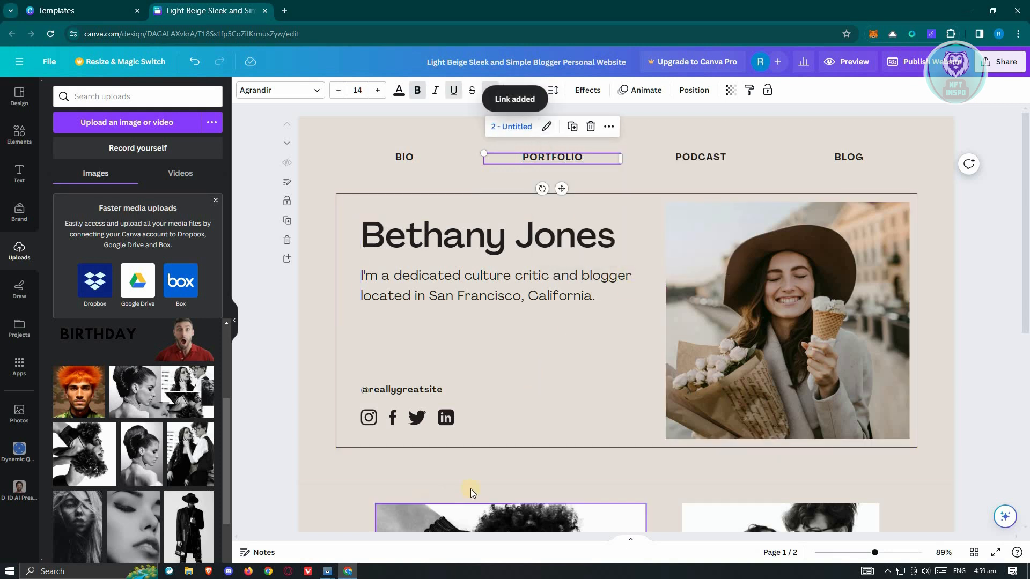
pyautogui.click(276, 346)
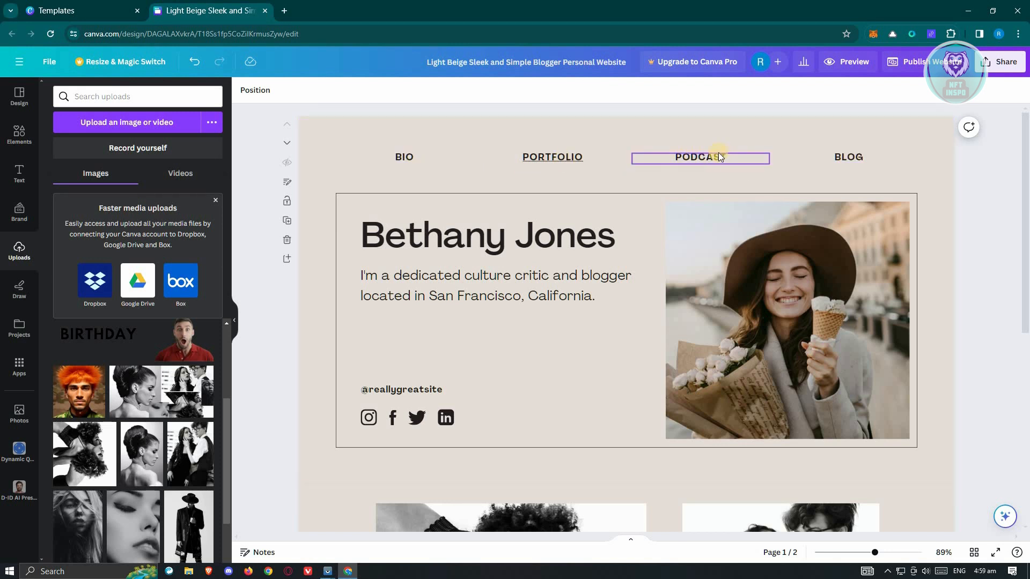
# - Set the website to publish to a free domain with navigation and mobile resizing, and continue to the settings review
pyautogui.click(928, 65)
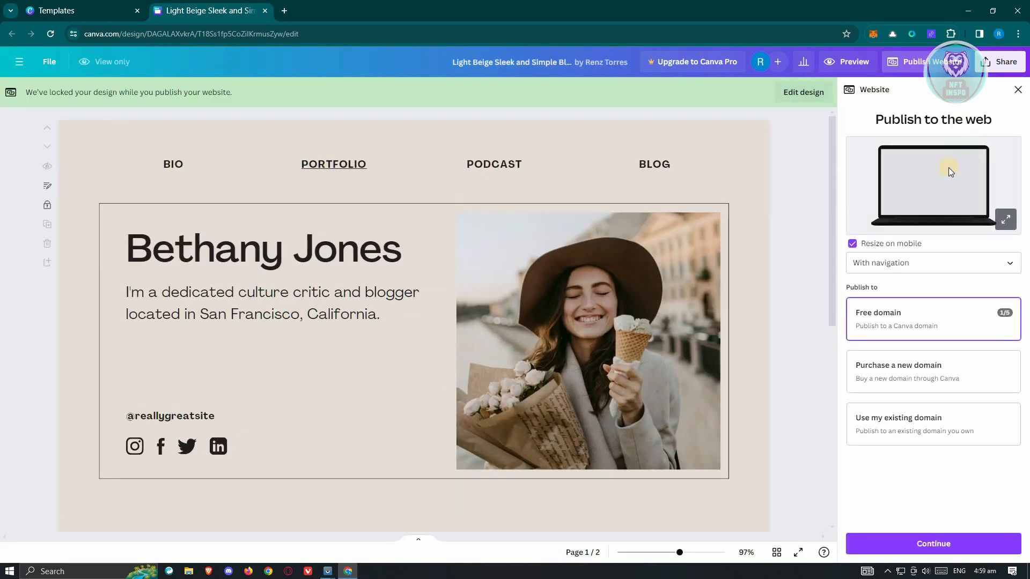
pyautogui.click(919, 265)
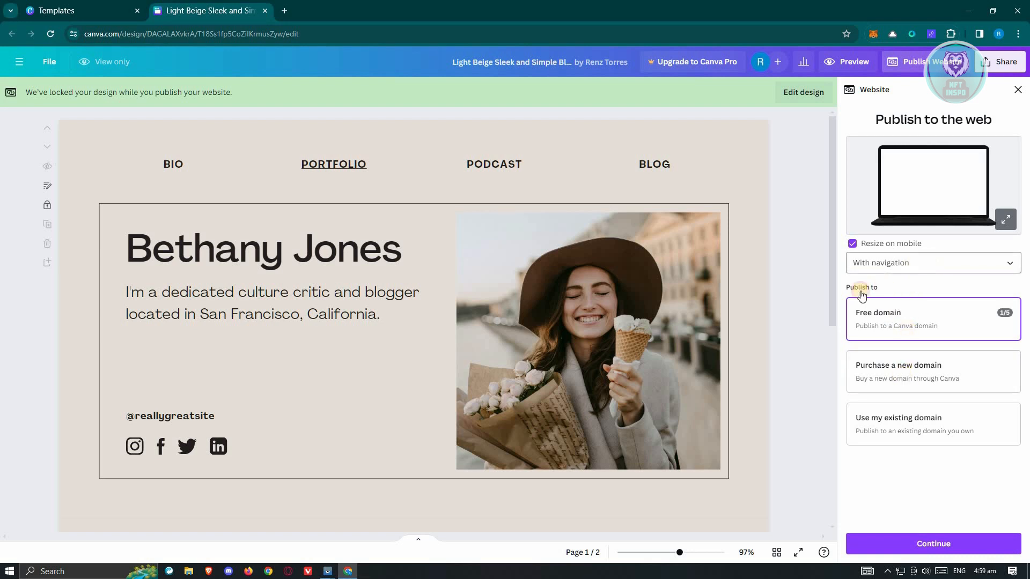
pyautogui.click(861, 243)
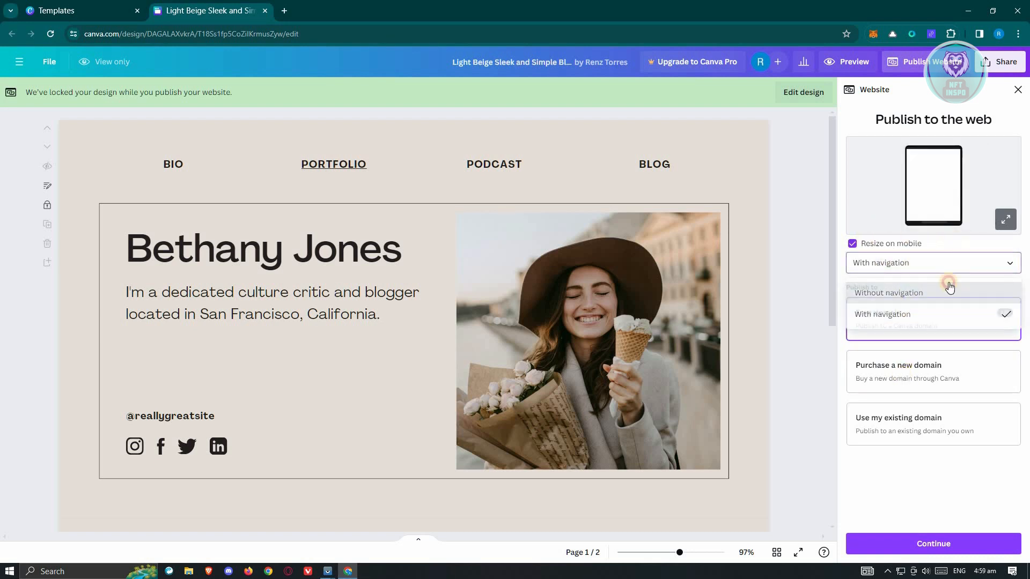
pyautogui.click(928, 534)
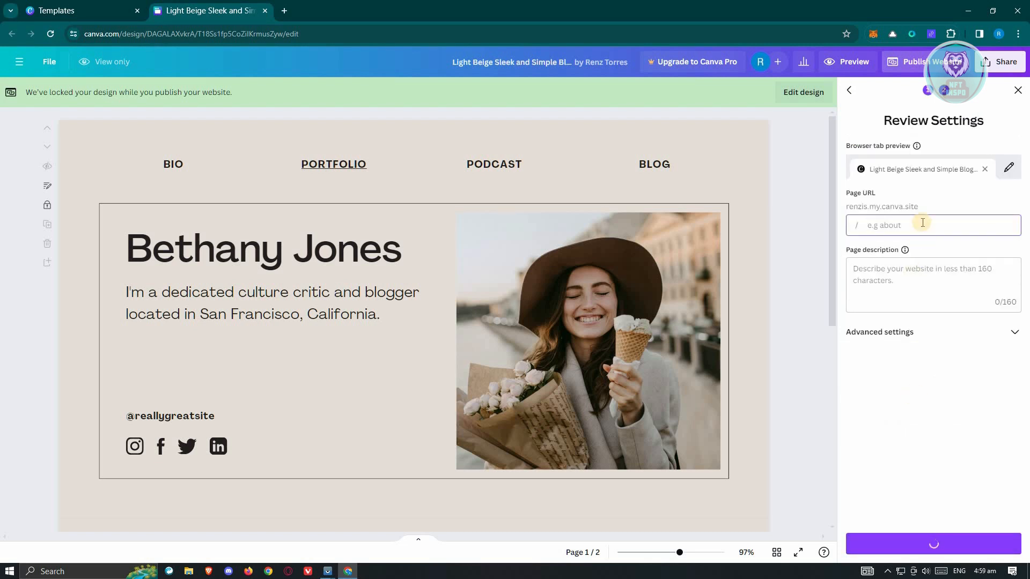
# - Set the page URL ending to the owner's first name followed by "portfolio" and publish the website
pyautogui.write('renzporftfolio')
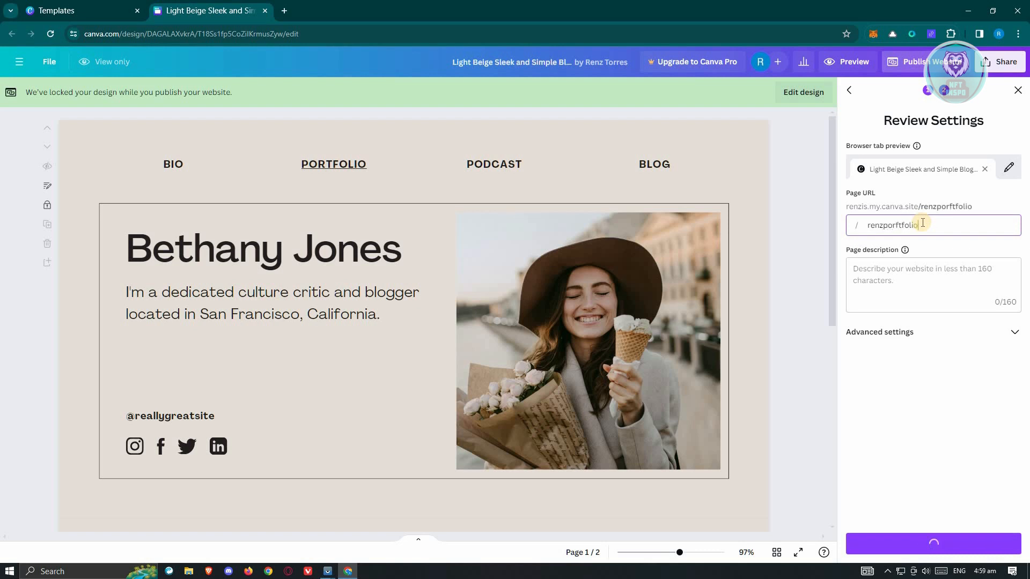
pyautogui.click(904, 226)
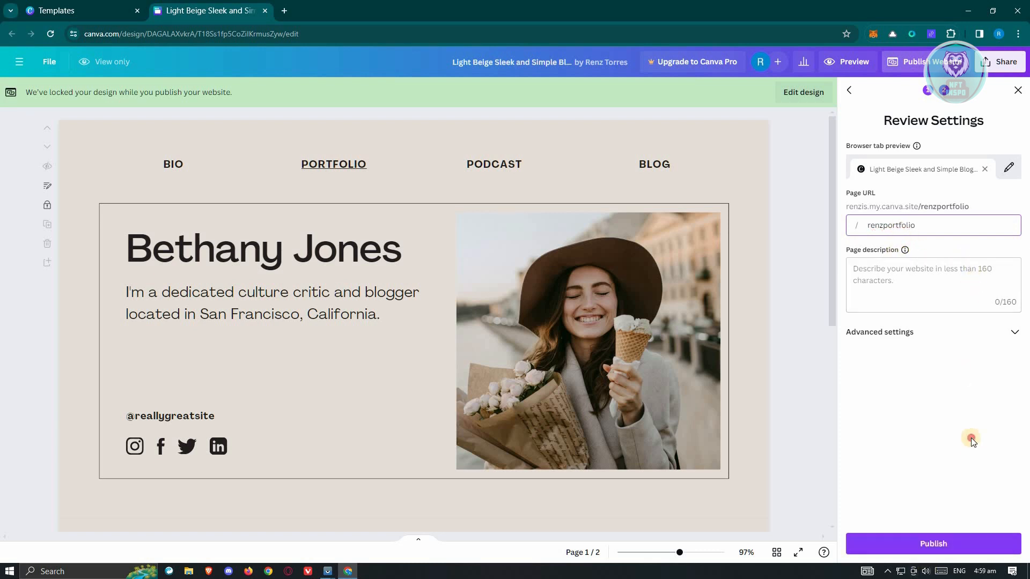
pyautogui.click(953, 550)
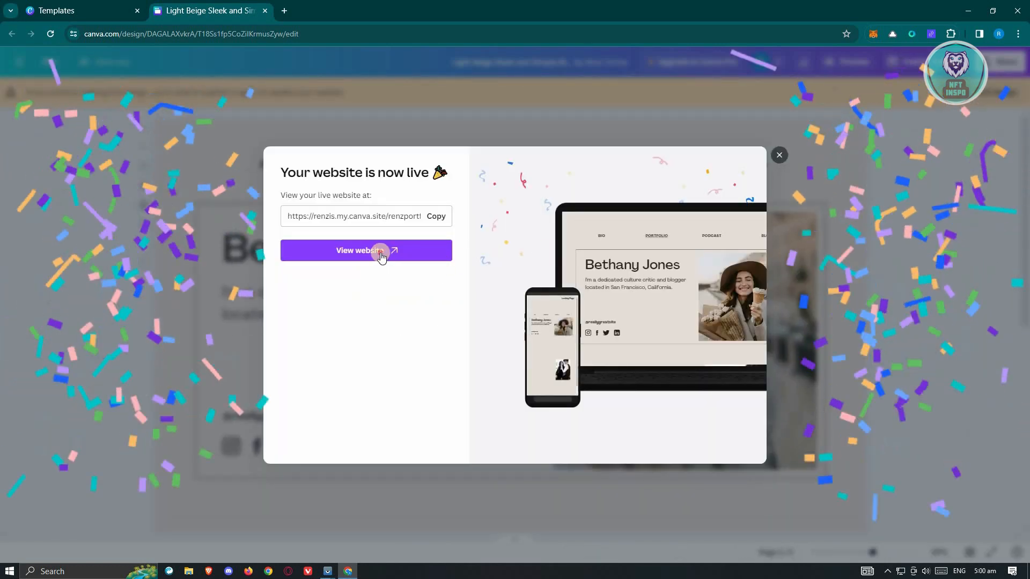
# - View the published website and test the PORTFOLIO link to the photo page
pyautogui.click(381, 253)
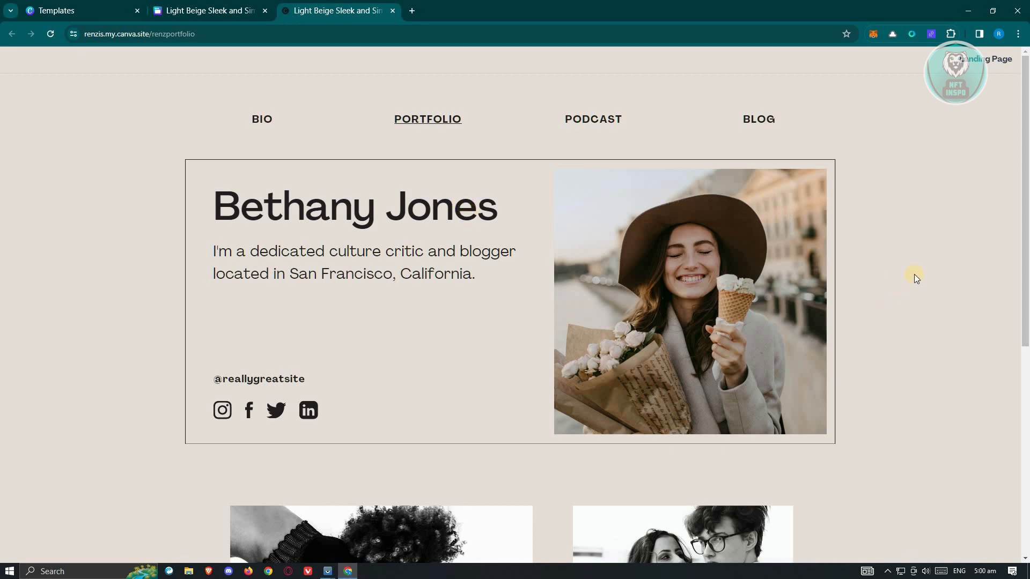
pyautogui.scroll(-7, 912, 271)
pyautogui.scroll(7, 907, 263)
pyautogui.click(429, 118)
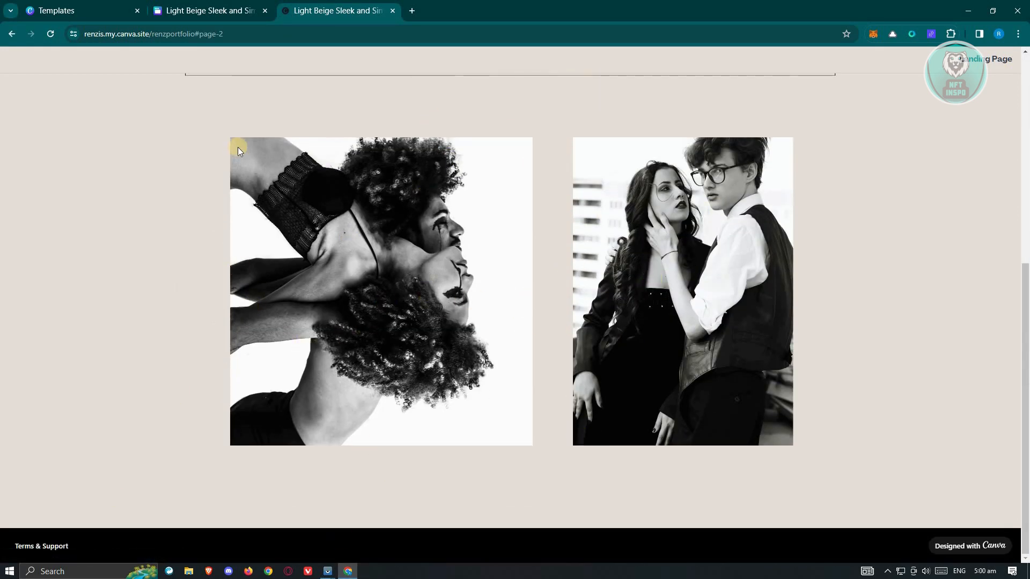
pyautogui.scroll(6, 533, 378)
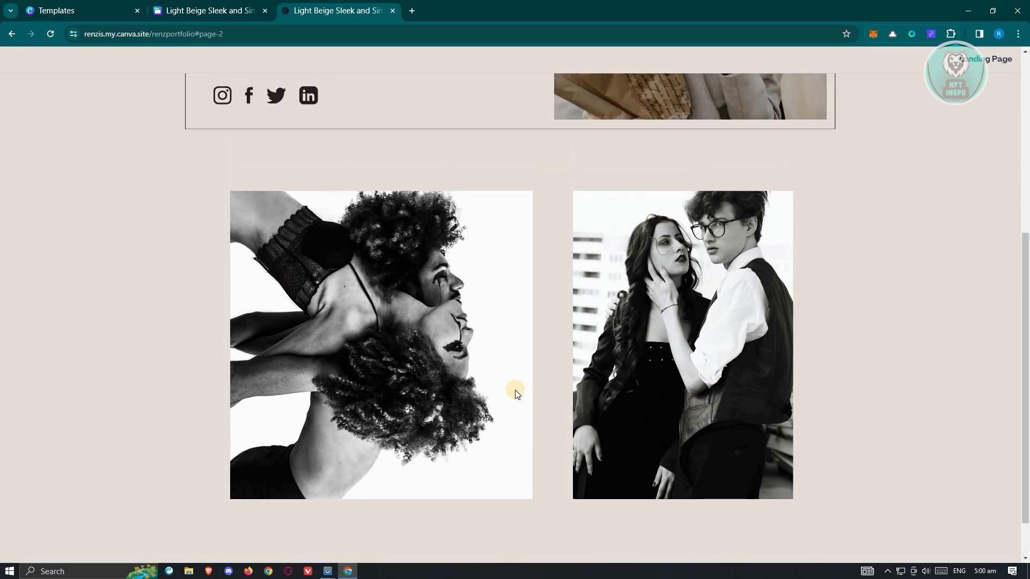
pyautogui.scroll(-6, 442, 269)
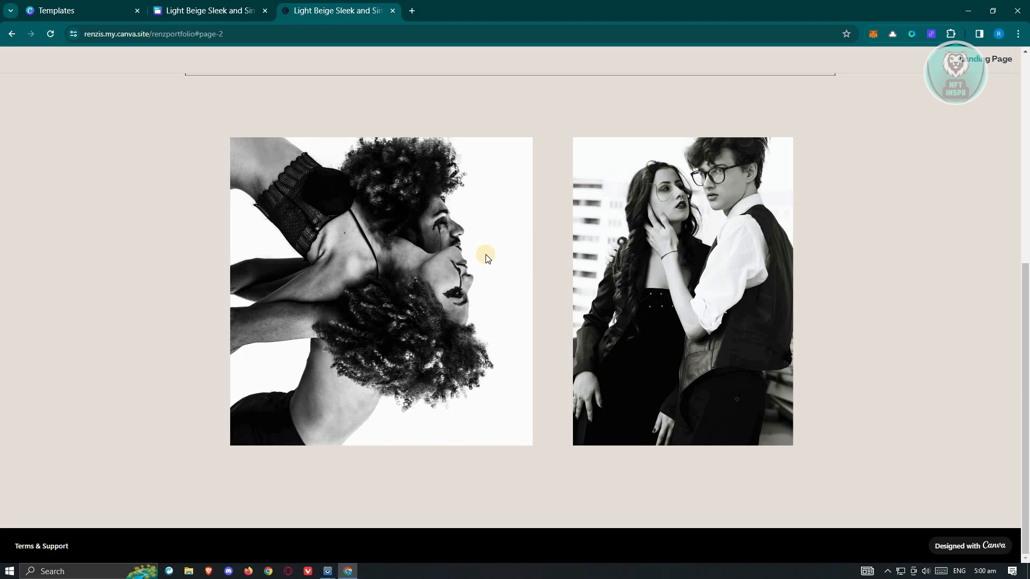
# - Highlight the page path in the live website's address and look over its landing page and photos again
pyautogui.click(249, 10)
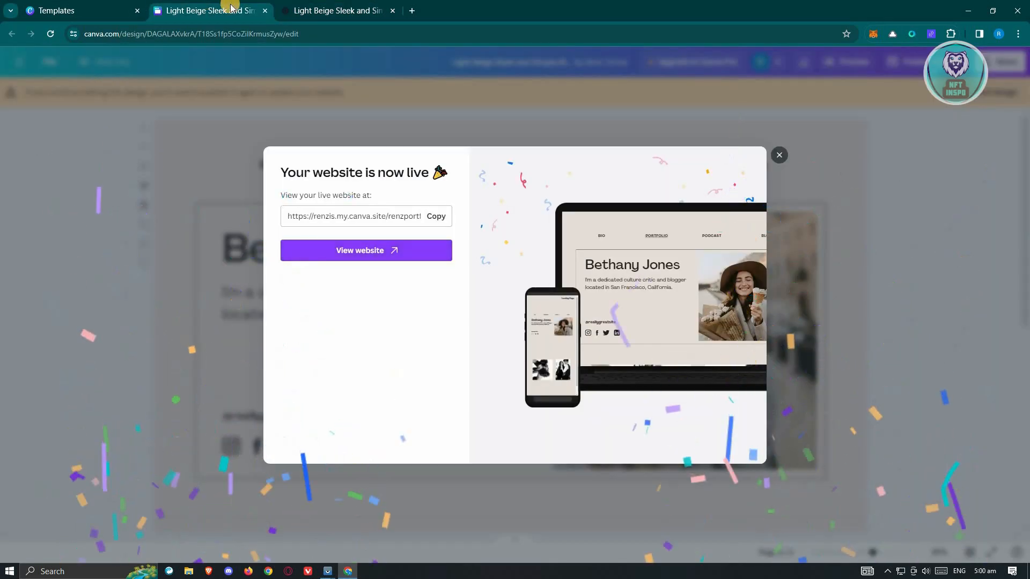
pyautogui.click(359, 6)
pyautogui.scroll(6, 635, 268)
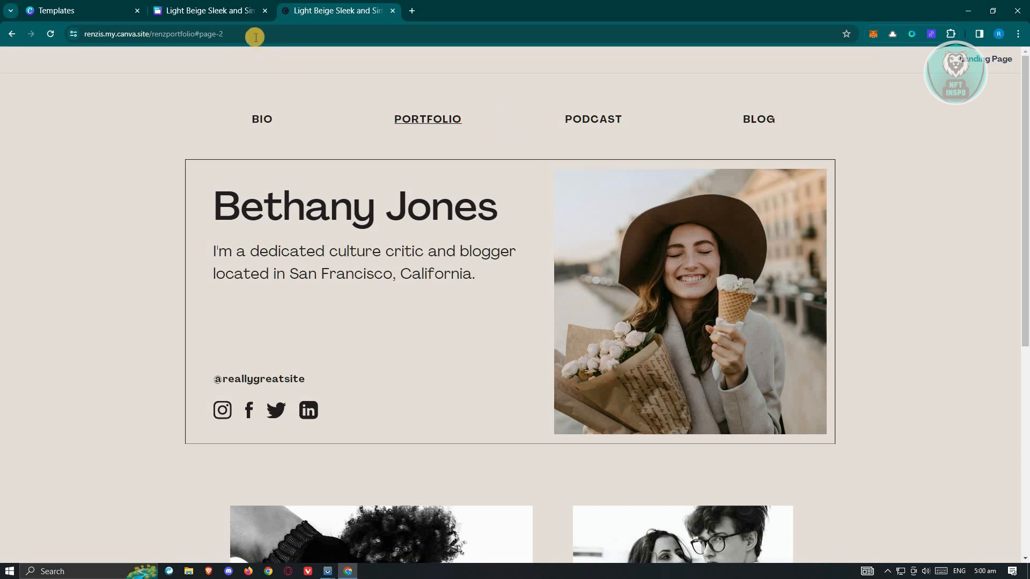
pyautogui.moveTo(152, 33); pyautogui.dragTo(340, 30)
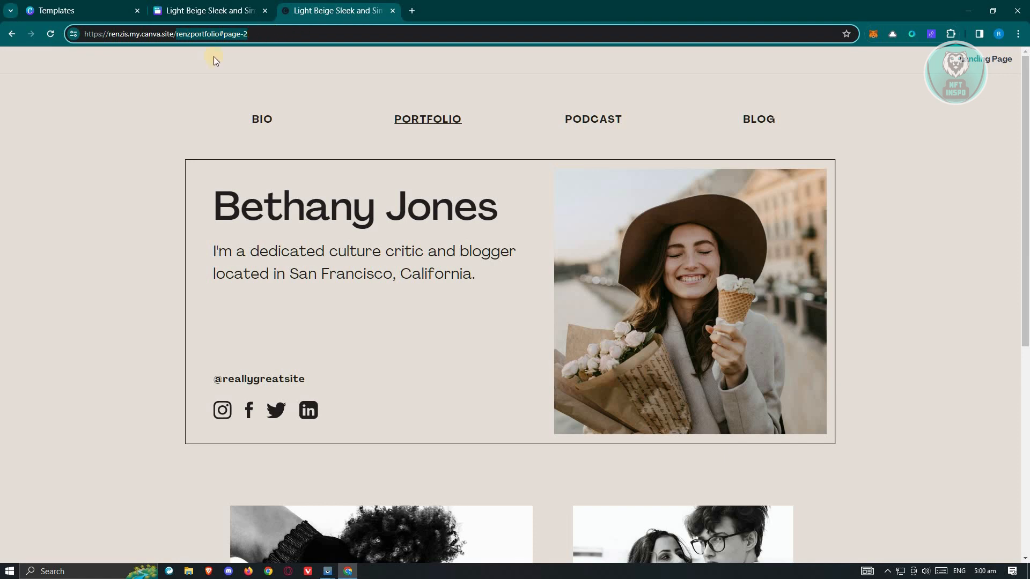
pyautogui.scroll(-5, 154, 169)
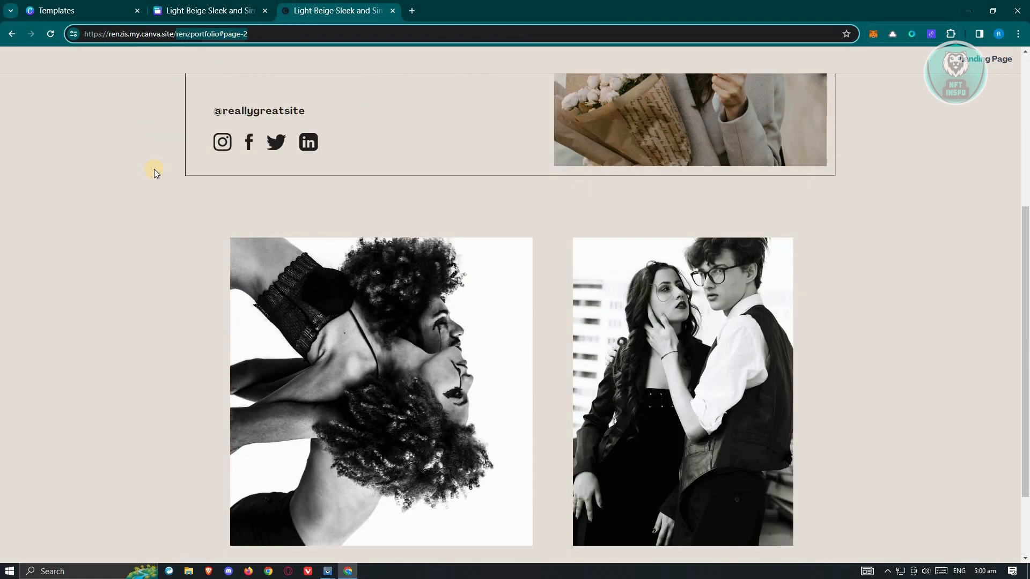